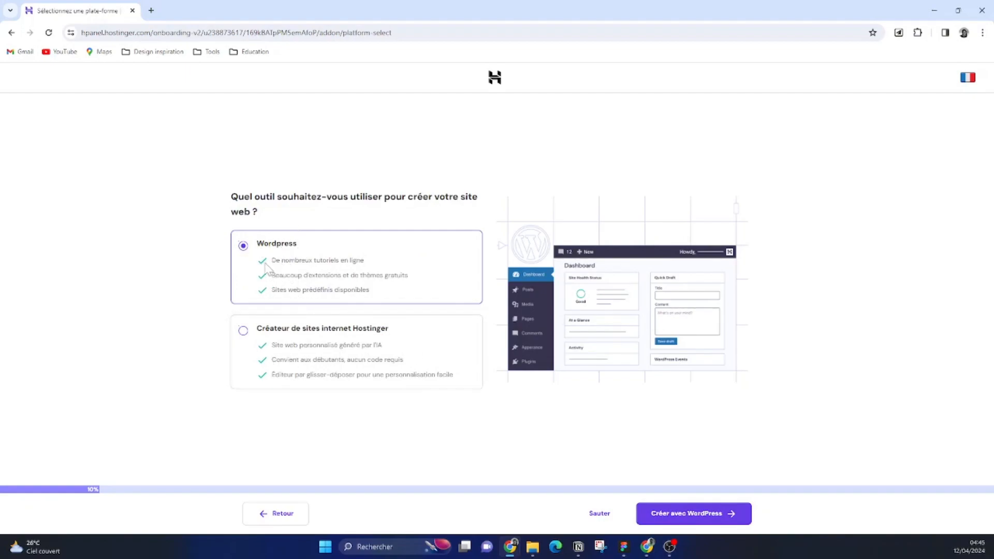
Step: Pick WordPress over the Hostinger website builder and start building with 'Créer avec WordPress'
{"action": "left_click", "coordinate": [262, 344]}
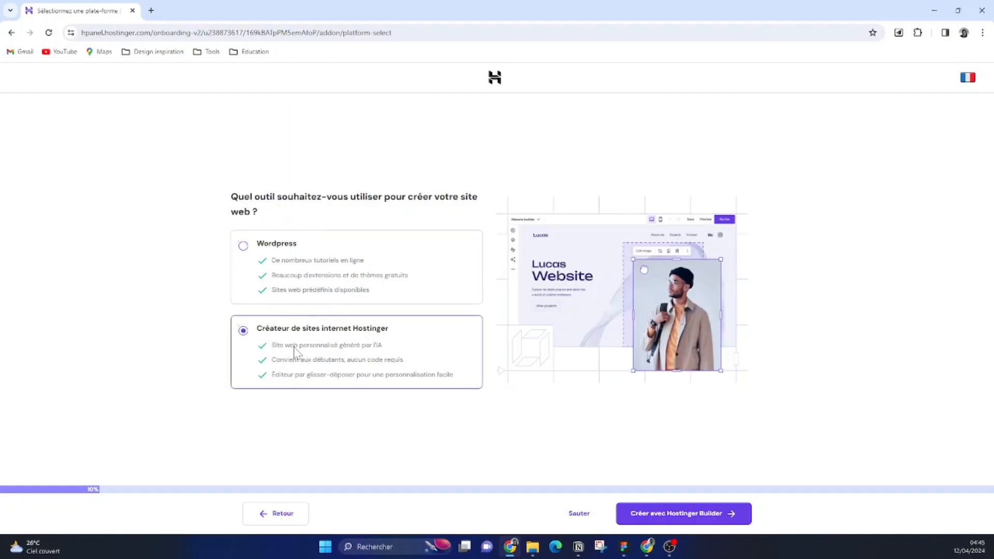
{"action": "left_click", "coordinate": [298, 265]}
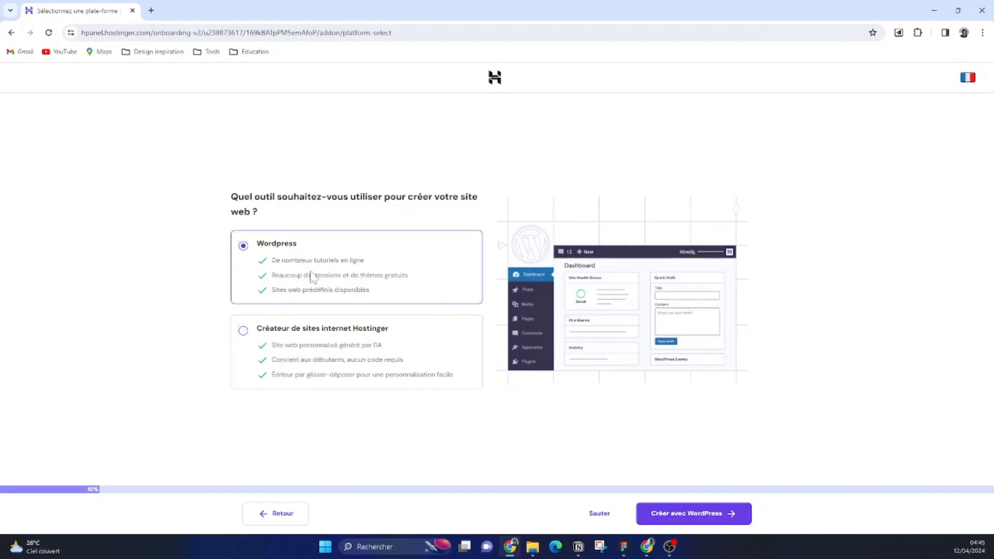
{"action": "left_click", "coordinate": [689, 520]}
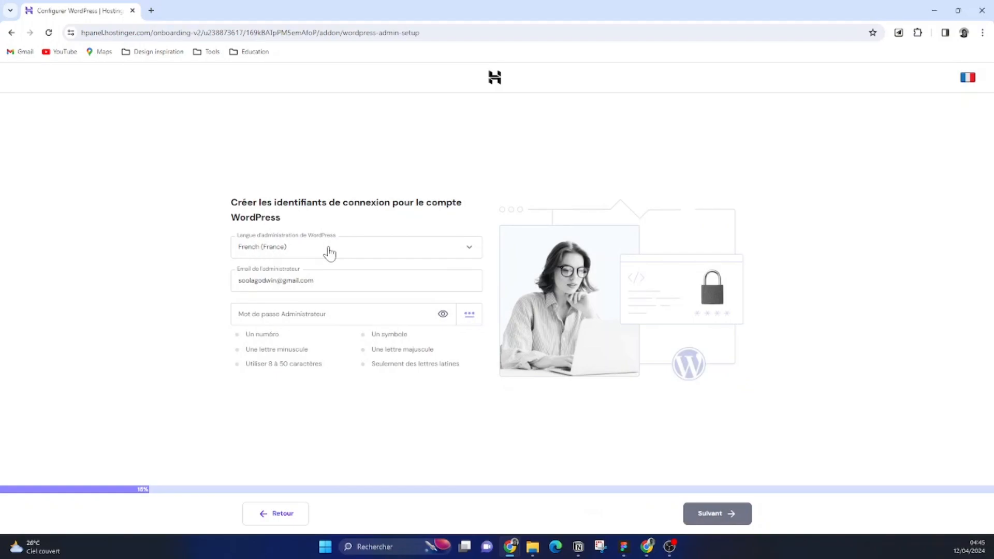
{"action": "left_click", "coordinate": [355, 248]}
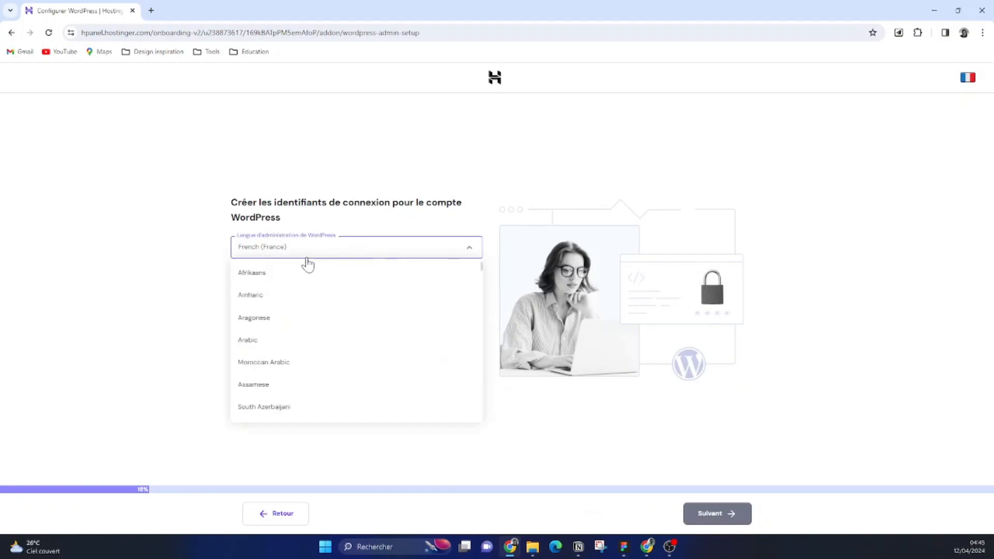
{"action": "scroll", "coordinate": [300, 301], "scroll_direction": "down", "scroll_amount": 15}
{"action": "left_click", "coordinate": [295, 314]}
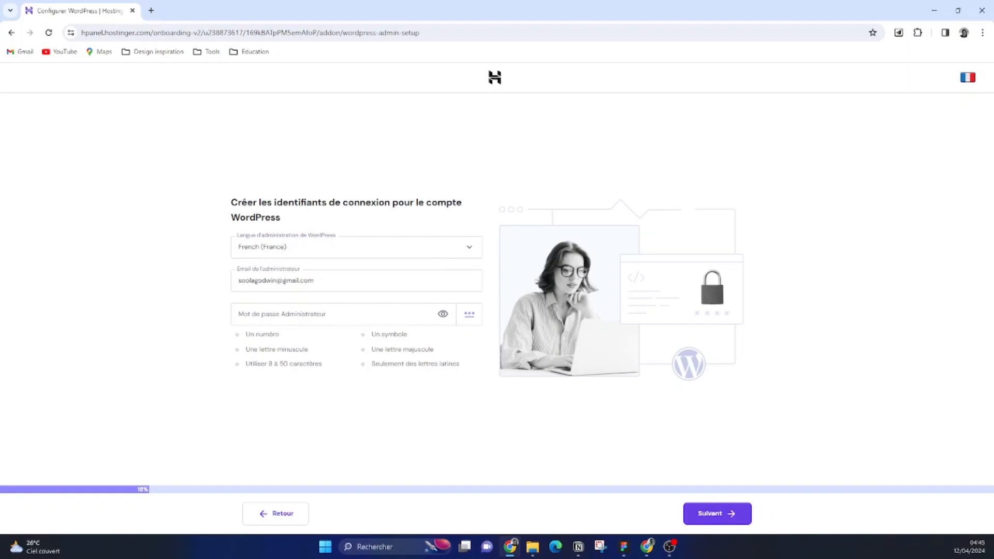
{"action": "left_click_drag", "start_coordinate": [311, 280], "coordinate": [224, 281]}
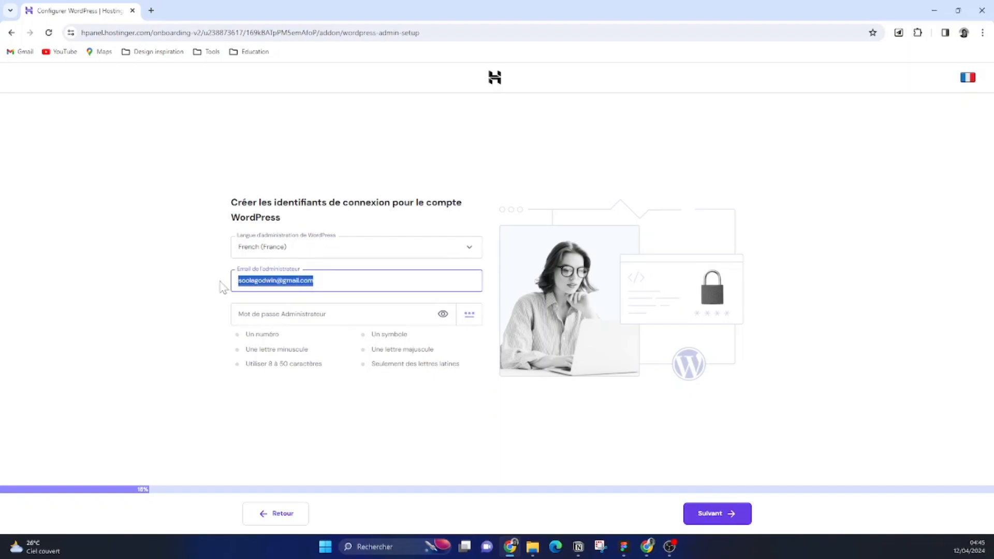
{"action": "left_click", "coordinate": [284, 310]}
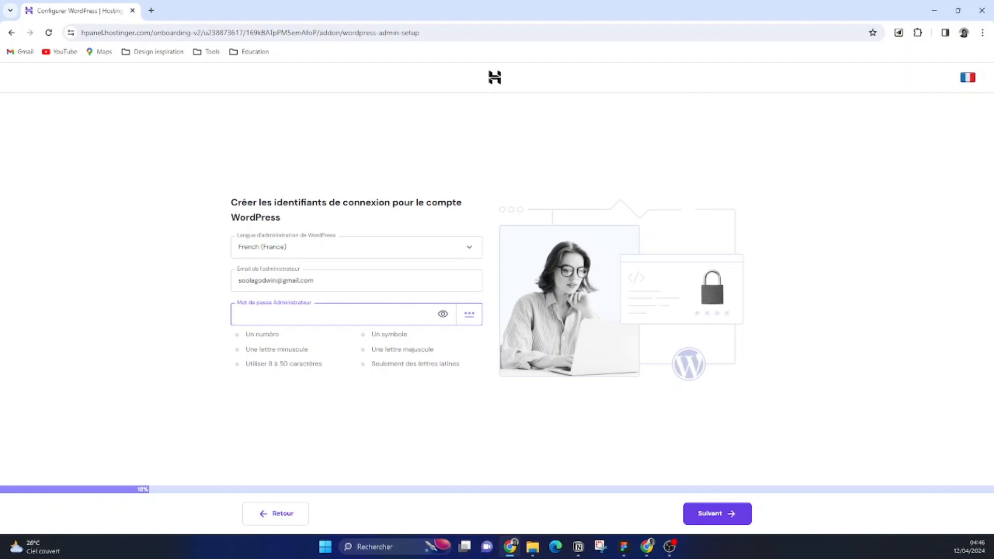
Step: Enter an admin password meeting all six requirements in 'Mot de passe Administrateur' and continue
{"action": "type", "text": "•"}
{"action": "type", "text": "••"}
{"action": "type", "text": "•••"}
{"action": "type", "text": "••"}
{"action": "left_click", "coordinate": [242, 327]}
{"action": "left_click_drag", "start_coordinate": [245, 334], "coordinate": [463, 360]}
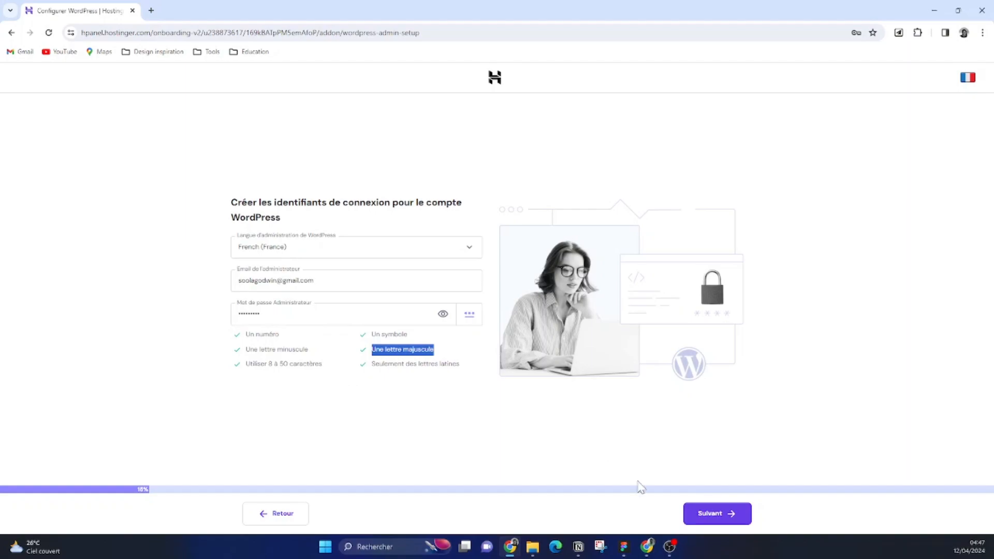
{"action": "left_click", "coordinate": [709, 522]}
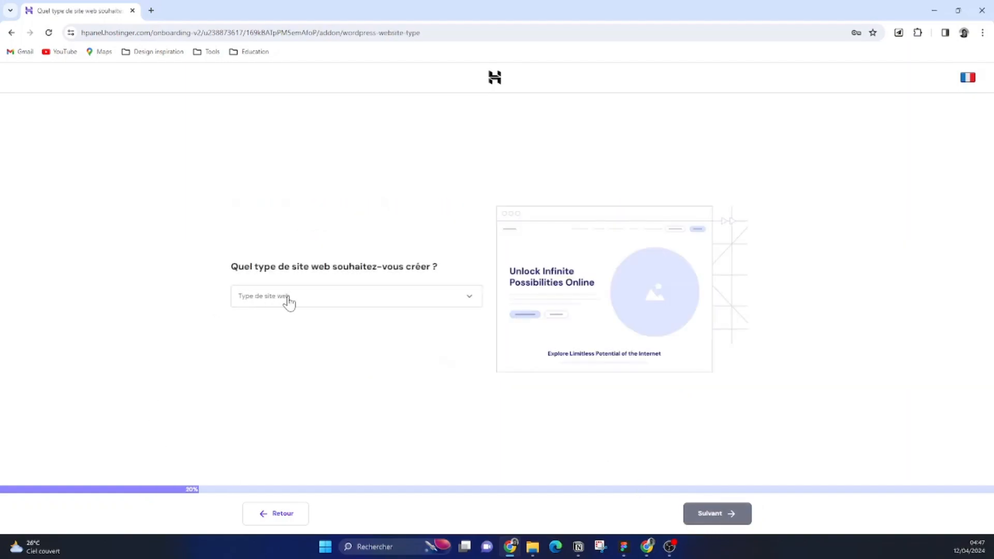
Step: Set the website type to 'Autre' and continue
{"action": "left_click", "coordinate": [377, 303]}
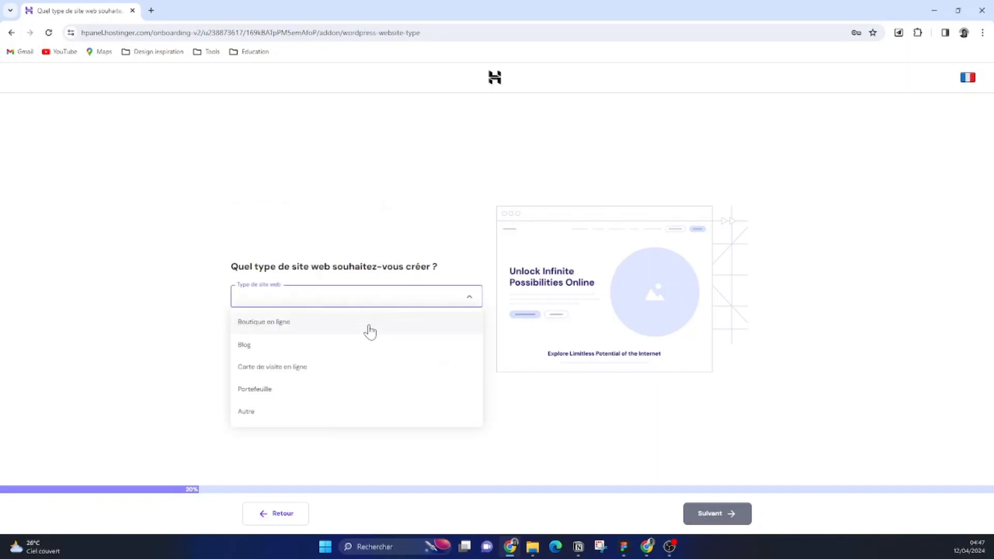
{"action": "left_click", "coordinate": [312, 422]}
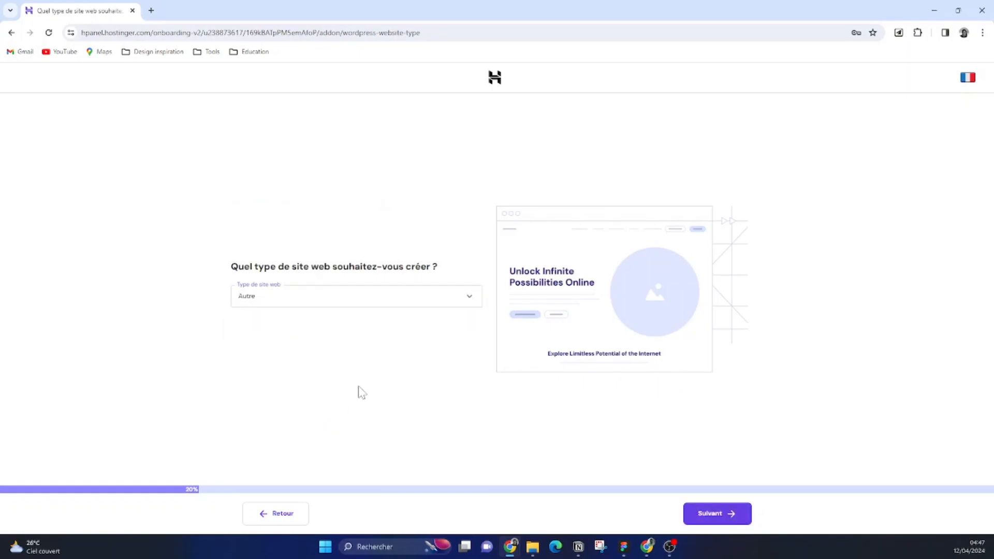
{"action": "left_click", "coordinate": [714, 515]}
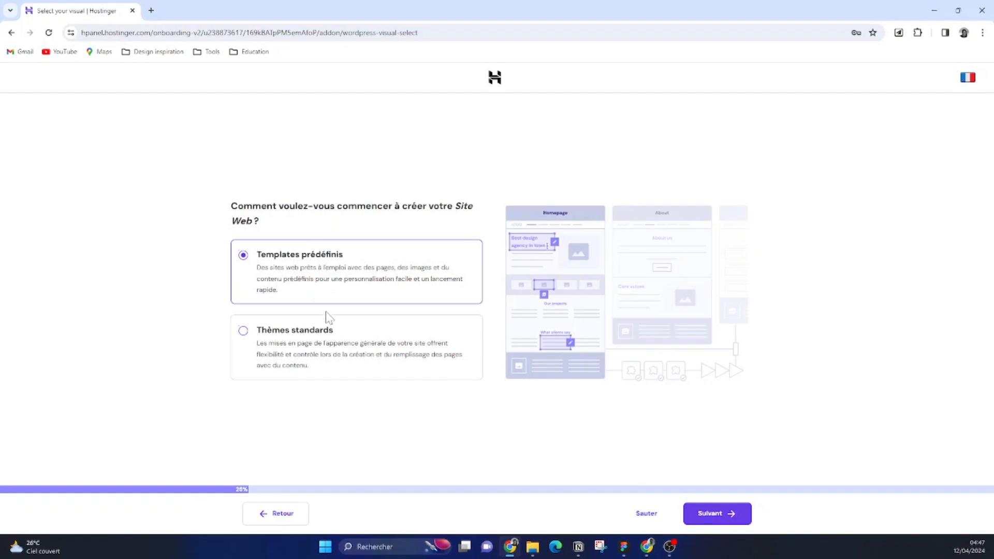
Step: Choose standard themes, skip the starting-style step, and opt to select extensions manually
{"action": "left_click", "coordinate": [318, 346]}
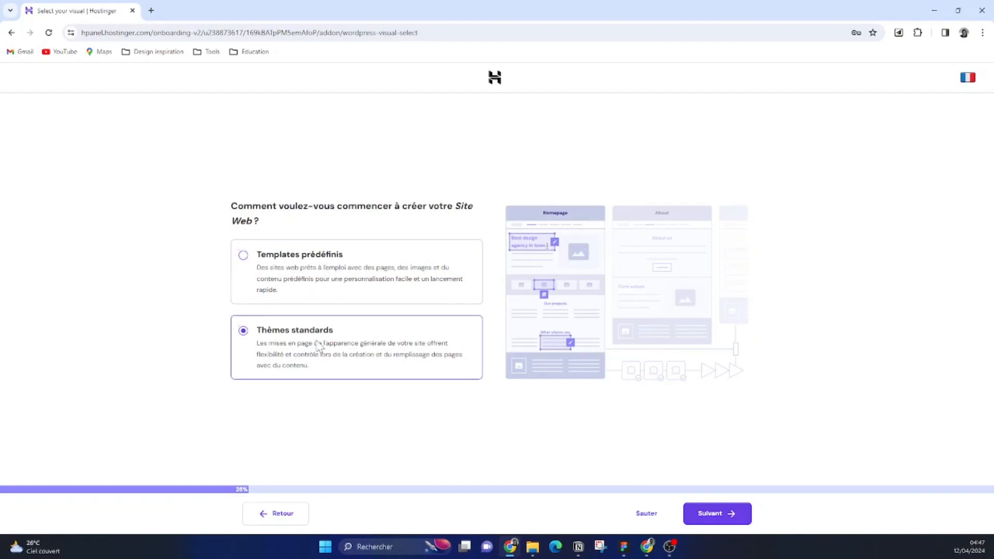
{"action": "left_click", "coordinate": [341, 287]}
{"action": "left_click", "coordinate": [422, 344]}
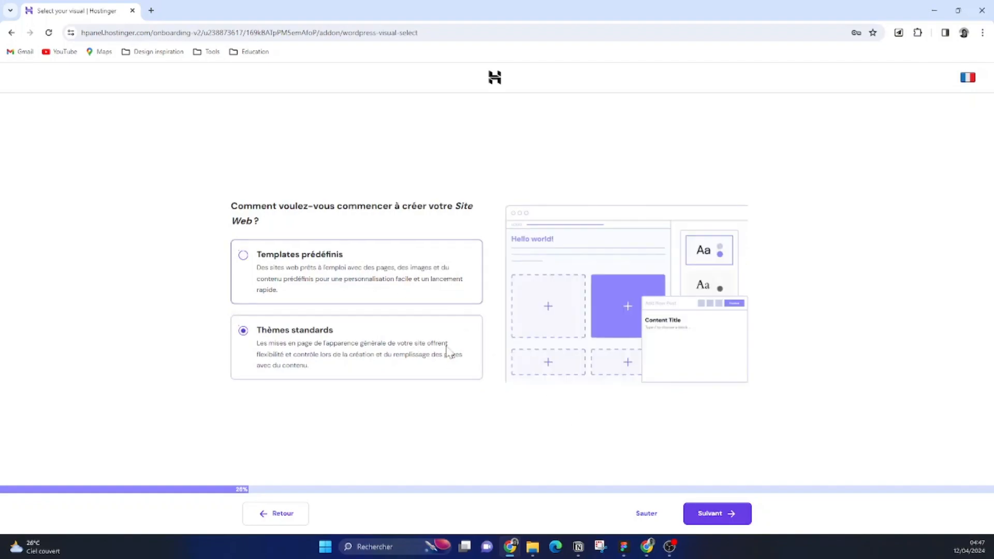
{"action": "left_click", "coordinate": [646, 514]}
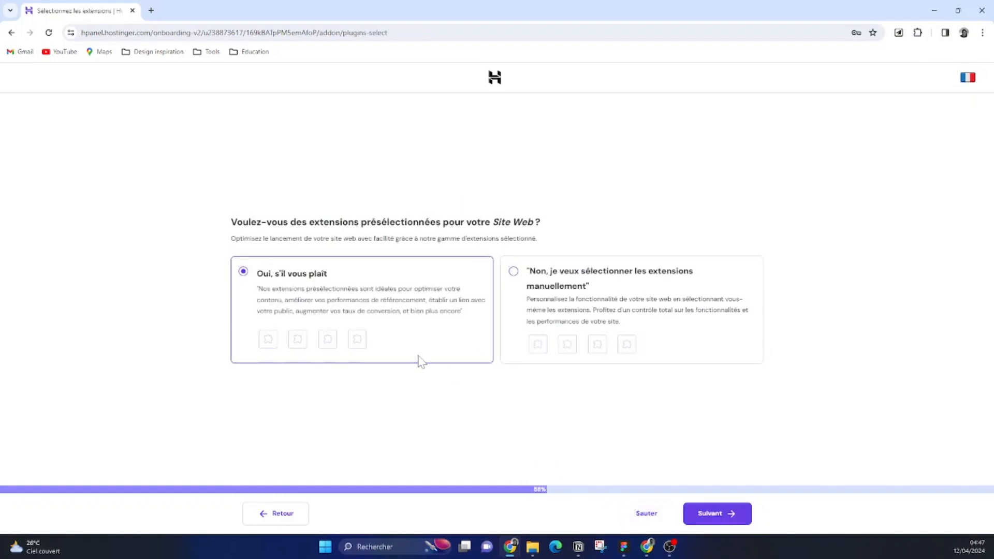
{"action": "left_click_drag", "start_coordinate": [266, 221], "coordinate": [554, 228]}
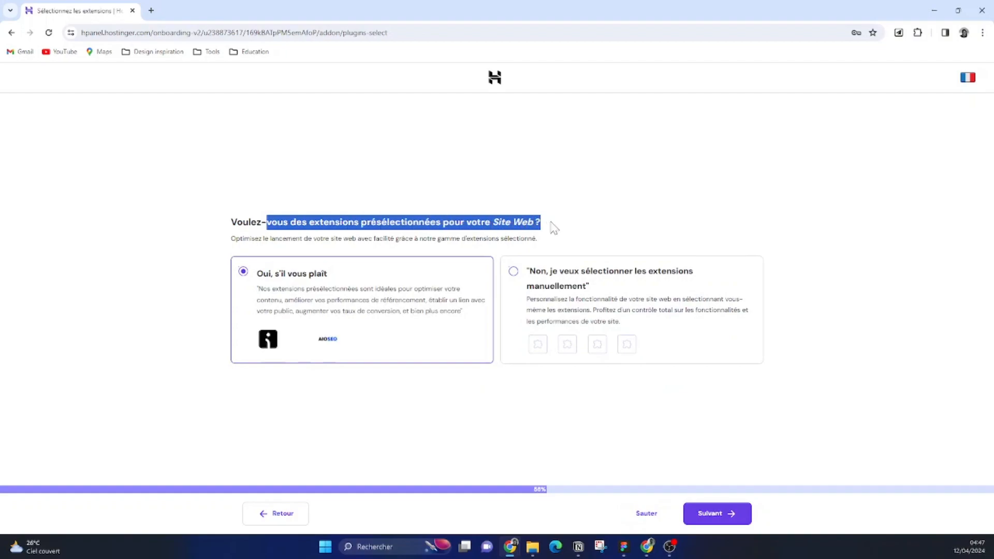
{"action": "left_click", "coordinate": [535, 278]}
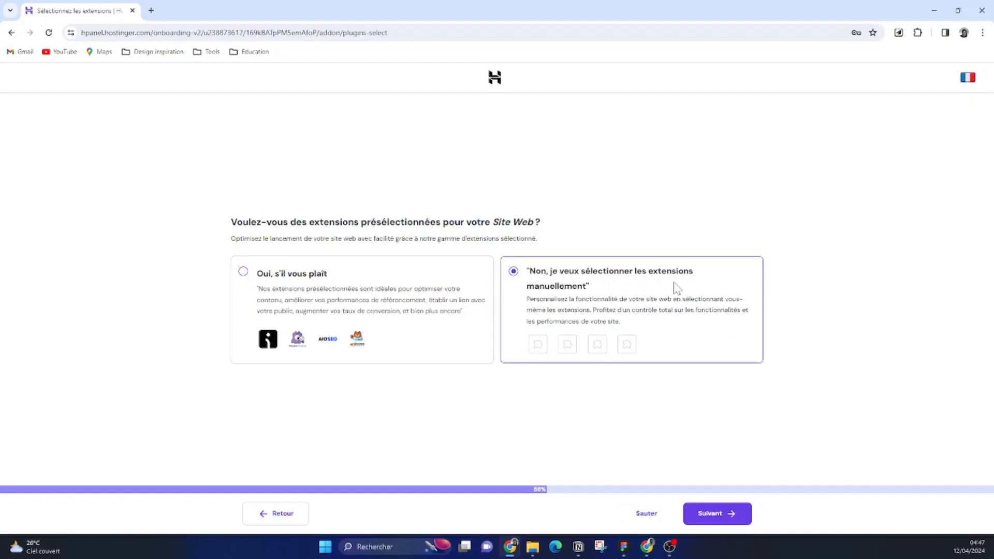
Step: Untick MonsterInsights, All in One SEO, Omnisend and WPForms, then skip to the domain step
{"action": "left_click", "coordinate": [714, 522]}
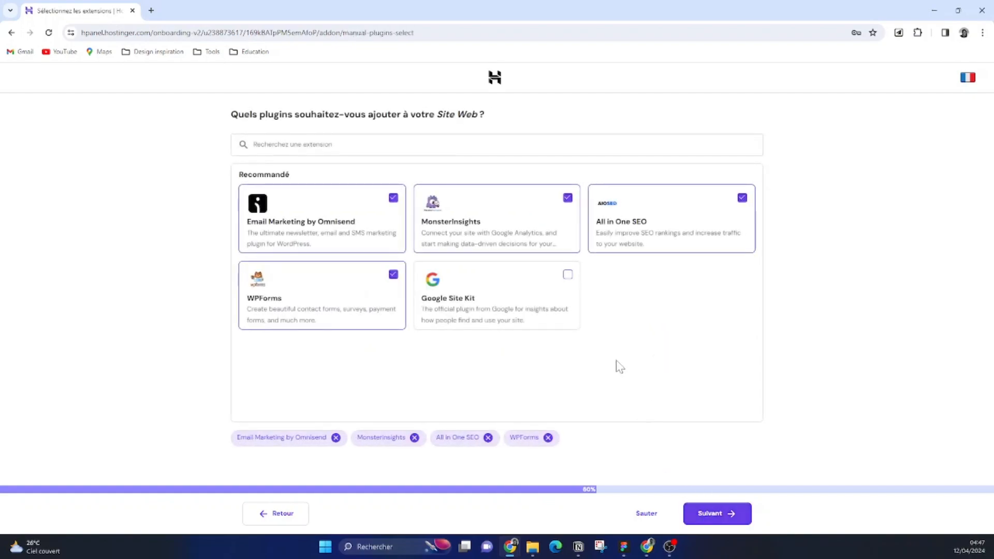
{"action": "left_click", "coordinate": [570, 200]}
{"action": "left_click", "coordinate": [710, 206]}
{"action": "left_click", "coordinate": [392, 200]}
{"action": "left_click", "coordinate": [391, 273]}
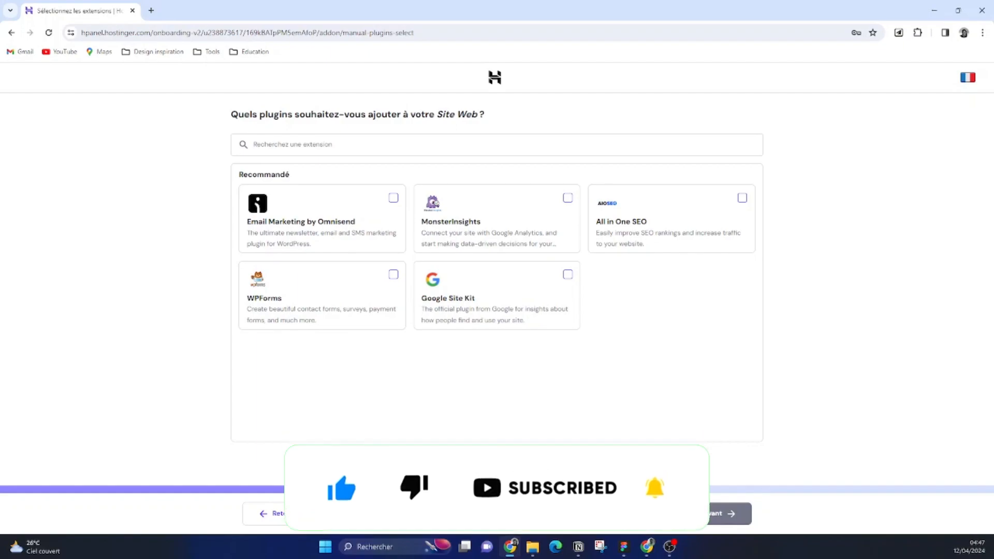
{"action": "left_click", "coordinate": [645, 513]}
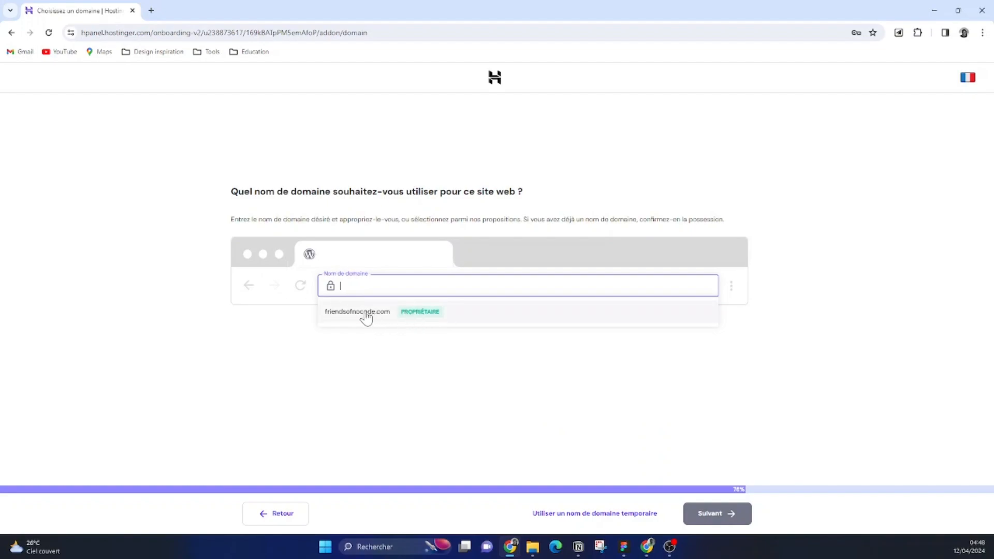
Step: Use the owned domain friendsofnocode.com and start the WordPress installation
{"action": "left_click", "coordinate": [396, 316]}
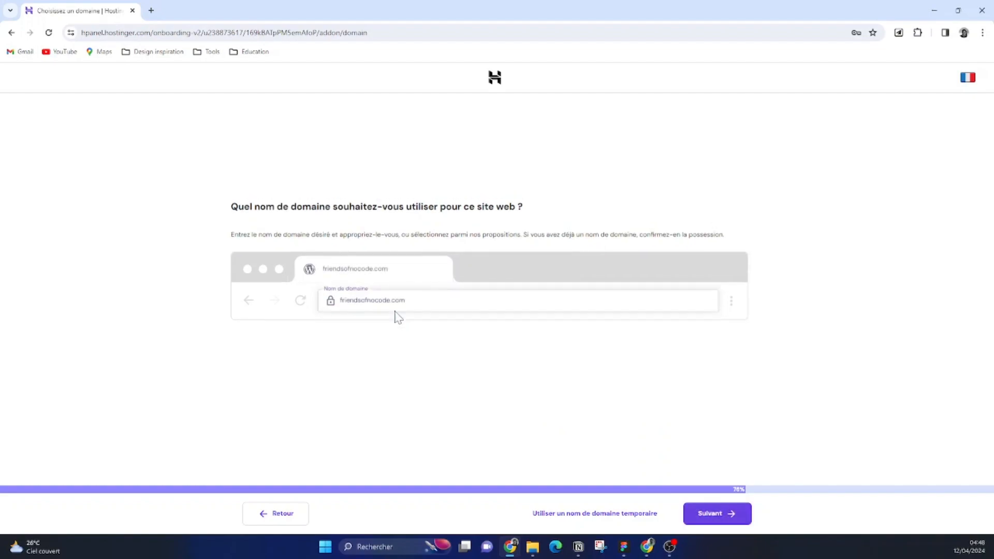
{"action": "left_click", "coordinate": [709, 514]}
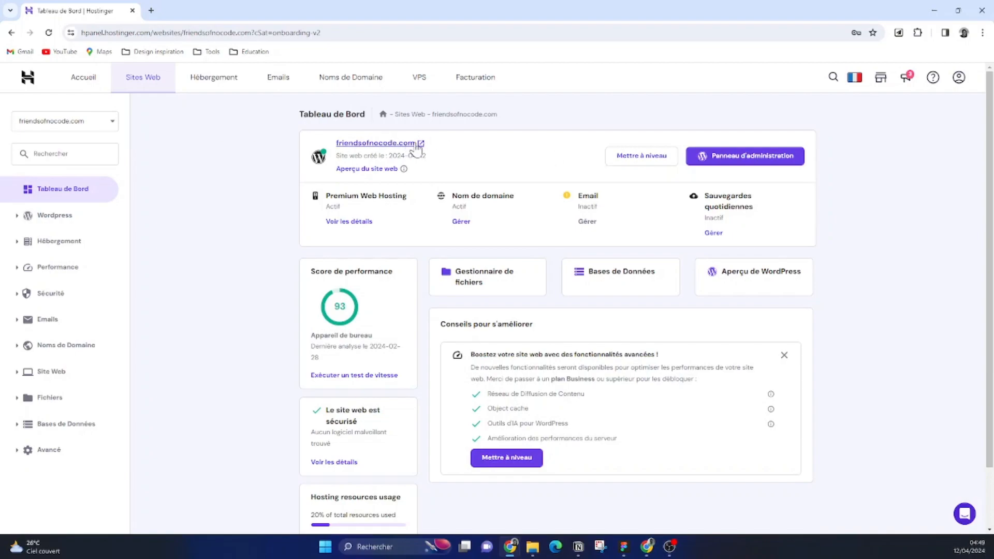
Step: Open the friendsofnocode.com WordPress admin in a new tab via 'Panneau d'administration'
{"action": "left_click_drag", "start_coordinate": [363, 156], "coordinate": [426, 157]}
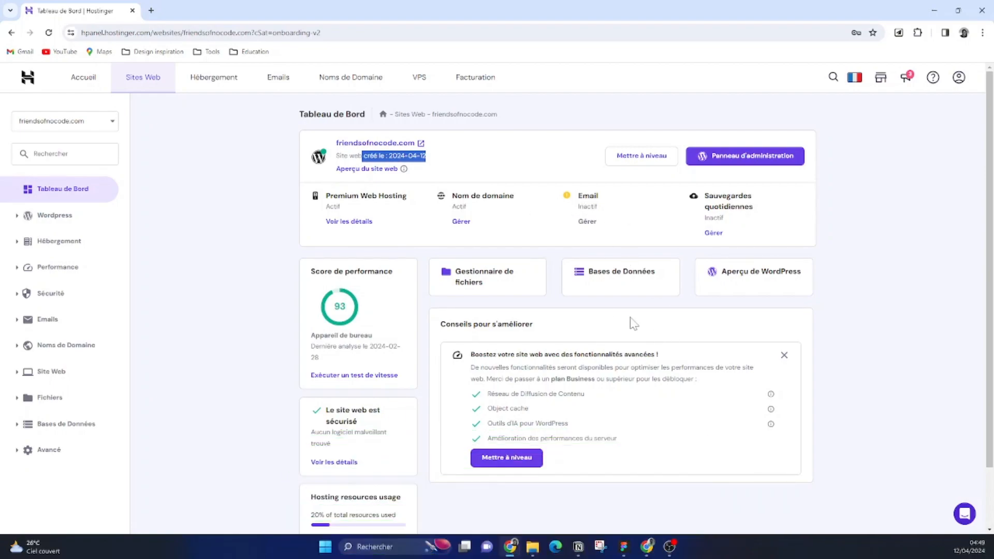
{"action": "left_click", "coordinate": [582, 132]}
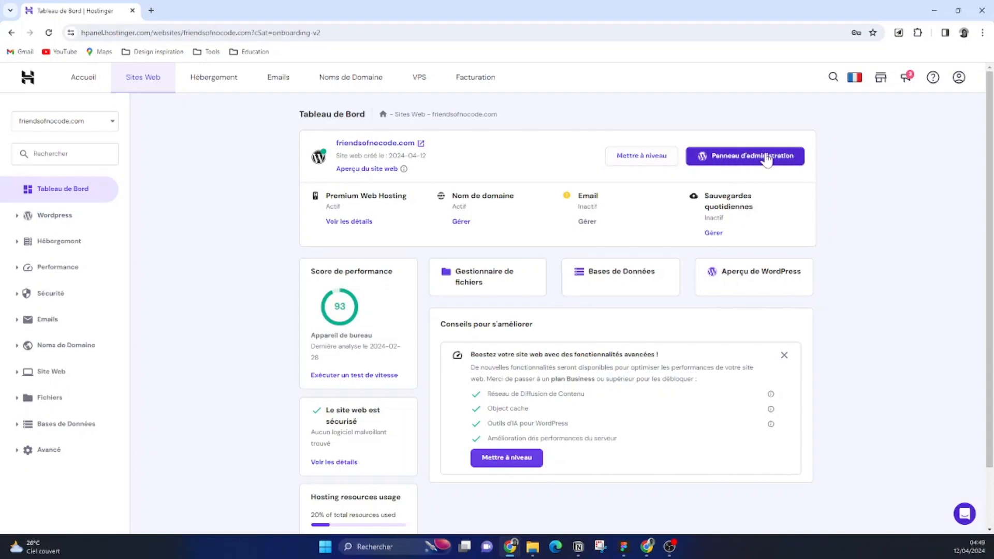
{"action": "right_click", "coordinate": [722, 160]}
{"action": "left_click", "coordinate": [689, 163]}
{"action": "left_click", "coordinate": [688, 163]}
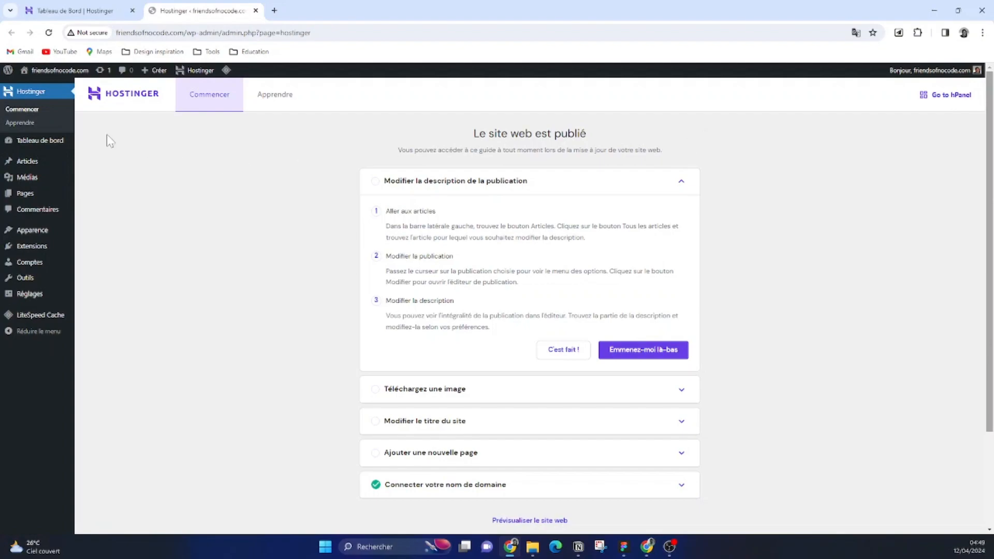
Step: Go to Tableau de bord > Accueil in the WordPress admin sidebar
{"action": "mouse_move", "coordinate": [8, 74]}
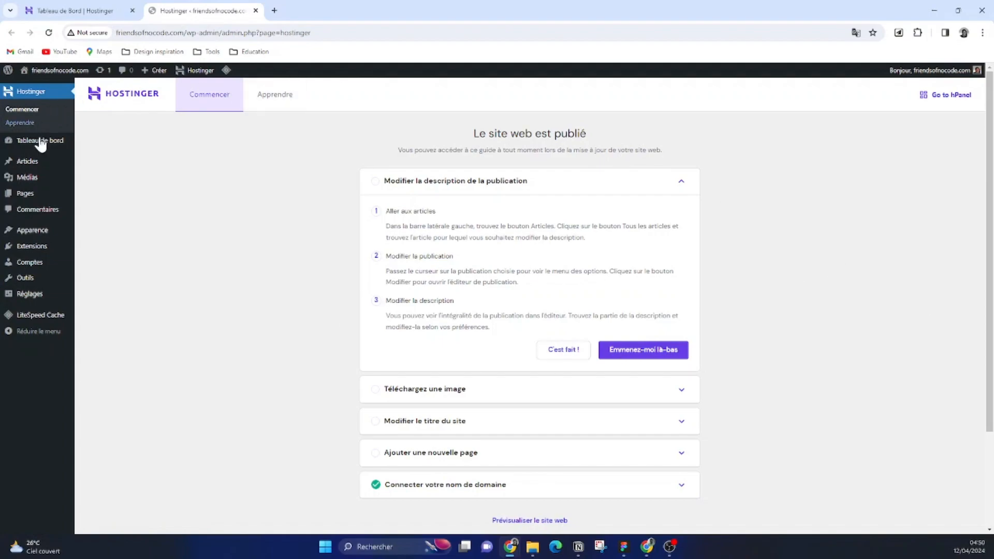
{"action": "mouse_move", "coordinate": [43, 149]}
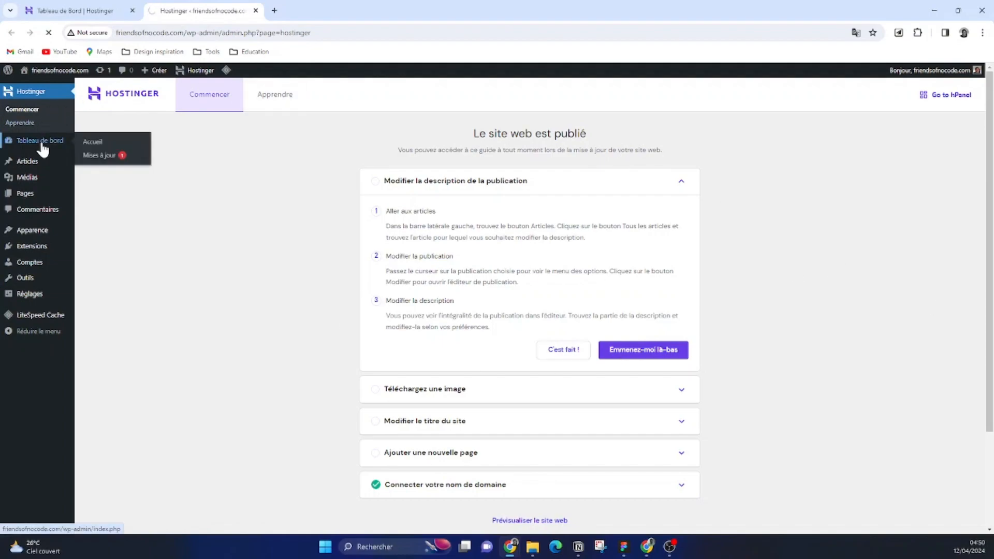
{"action": "left_click", "coordinate": [95, 141]}
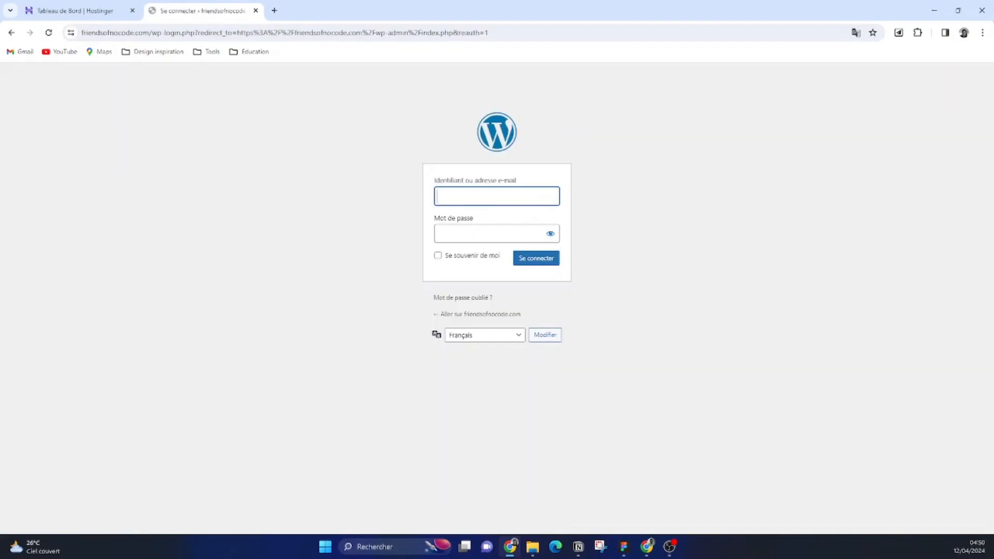
Step: Try logging in with the saved admin e-mail and password, retrying with the password shown
{"action": "key", "text": "Return"}
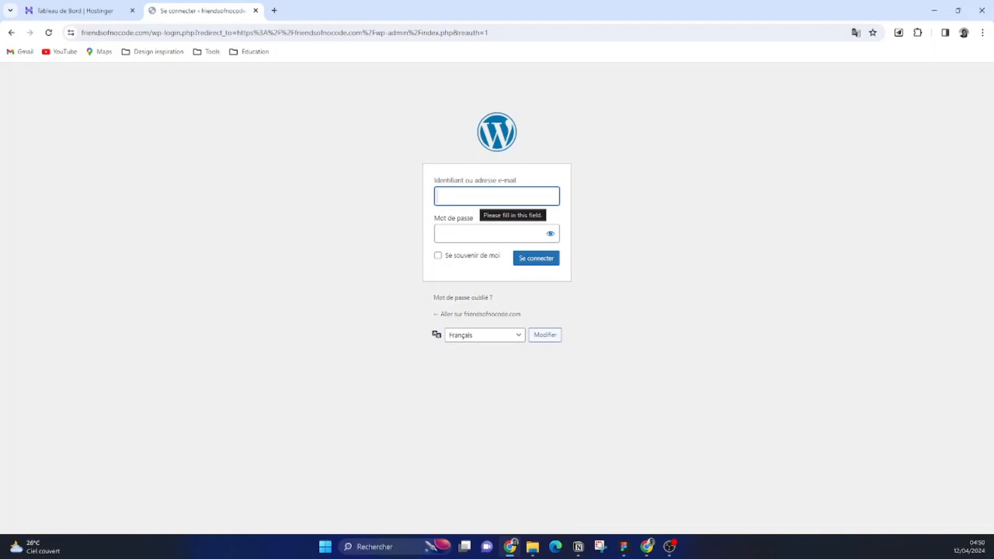
{"action": "type", "text": "so"}
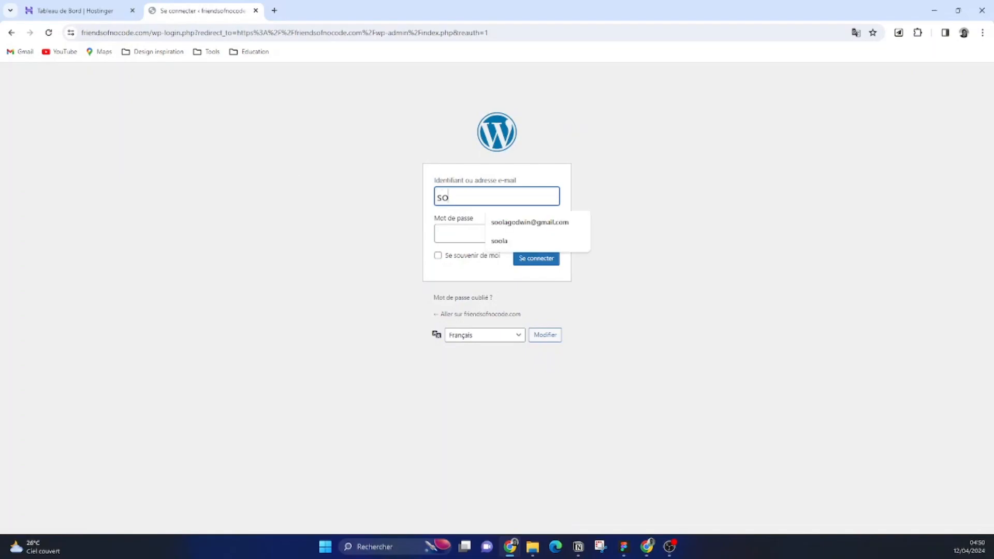
{"action": "left_click", "coordinate": [523, 221]}
{"action": "key", "text": "Return"}
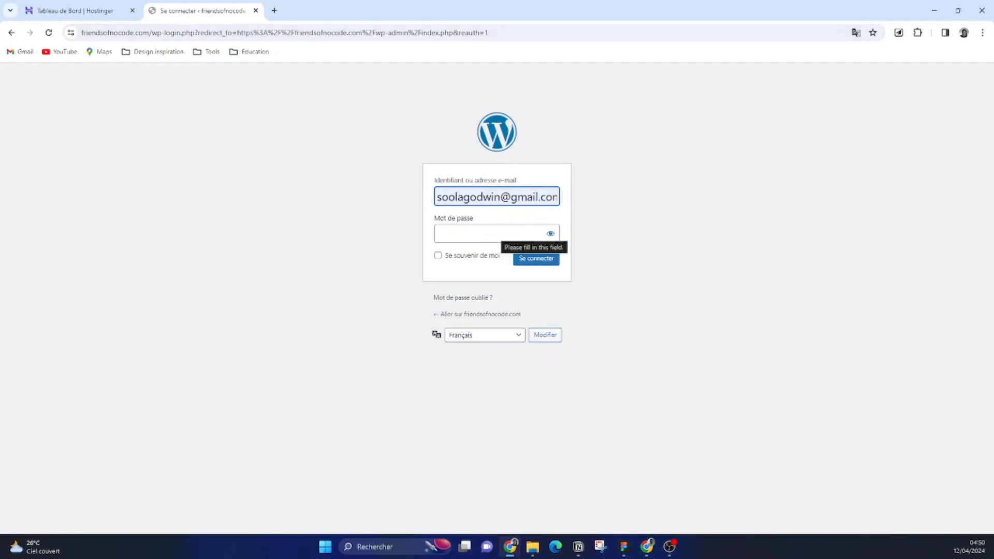
{"action": "left_click", "coordinate": [497, 234]}
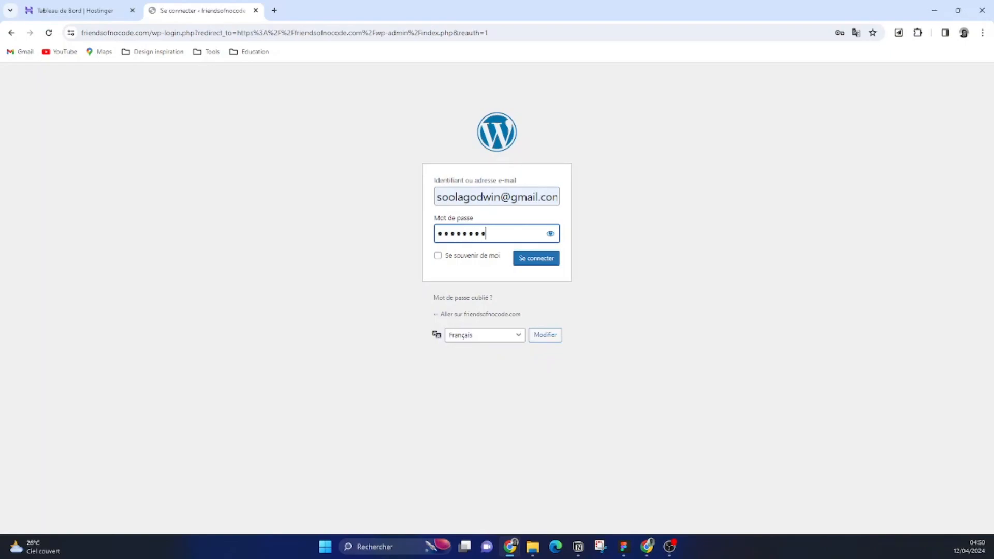
{"action": "key", "text": "Return"}
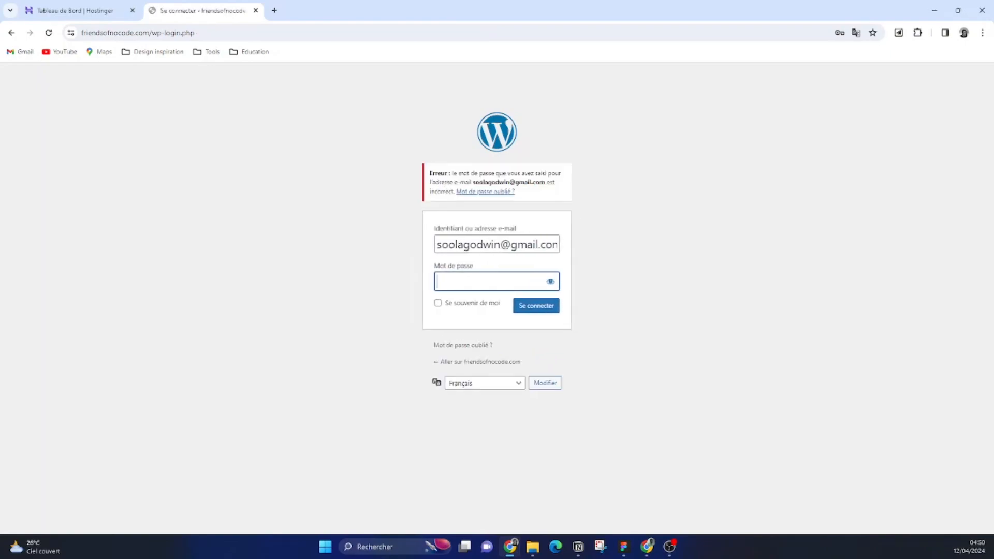
{"action": "left_click", "coordinate": [550, 281]}
{"action": "left_click", "coordinate": [542, 311]}
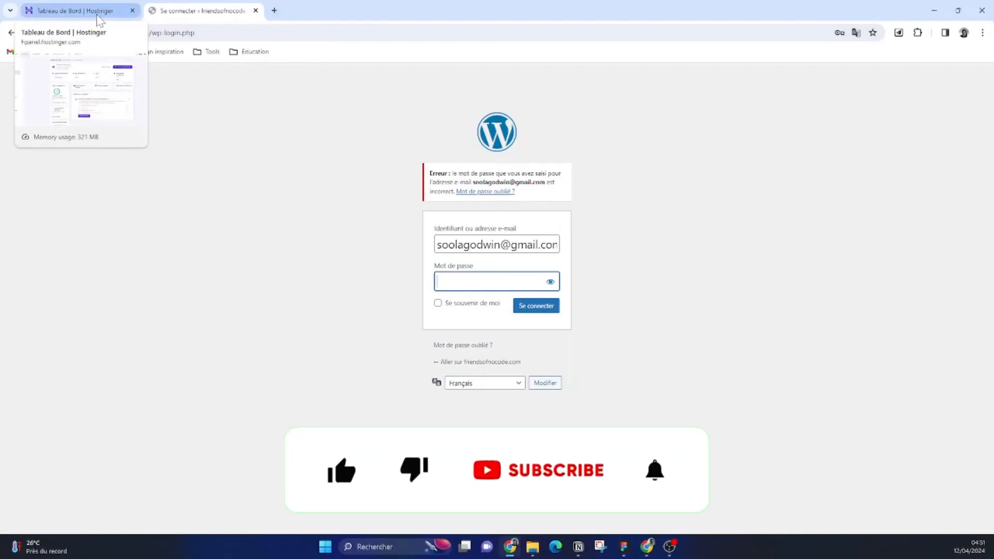
Step: Close the failed login tab and reopen wp-admin from Hostinger's 'Panneau d'administration' link
{"action": "left_click", "coordinate": [97, 12]}
{"action": "left_click", "coordinate": [217, 10]}
{"action": "left_click", "coordinate": [255, 10]}
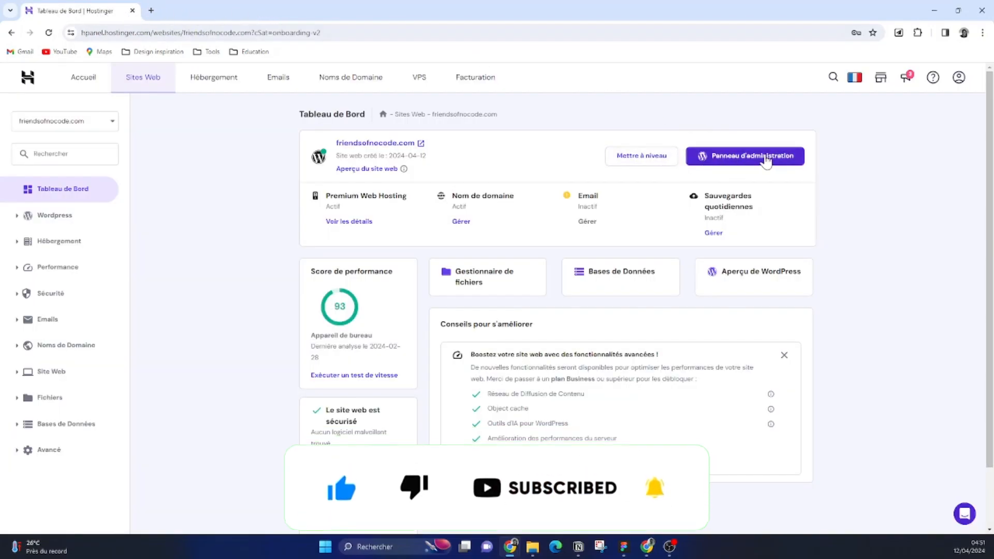
{"action": "left_click", "coordinate": [734, 160]}
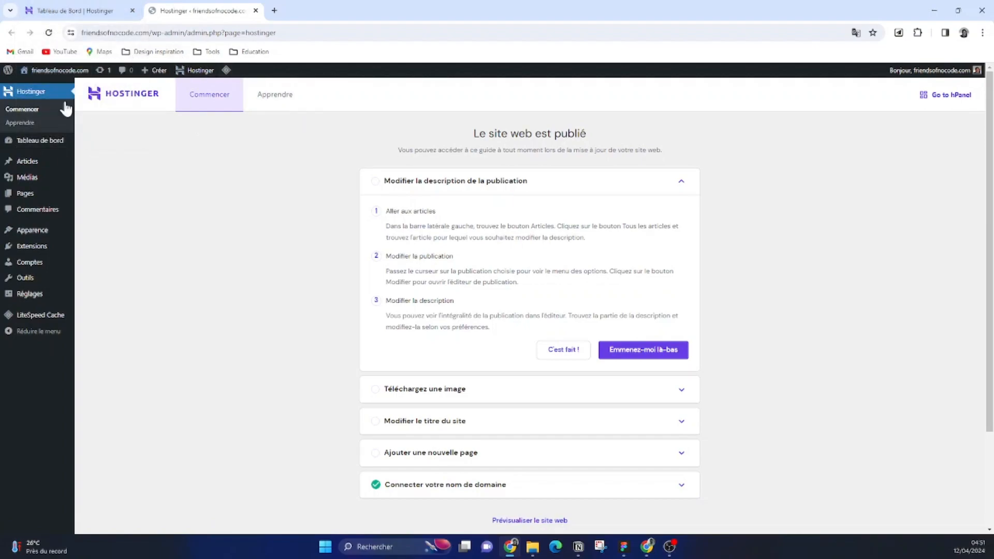
{"action": "mouse_move", "coordinate": [31, 272]}
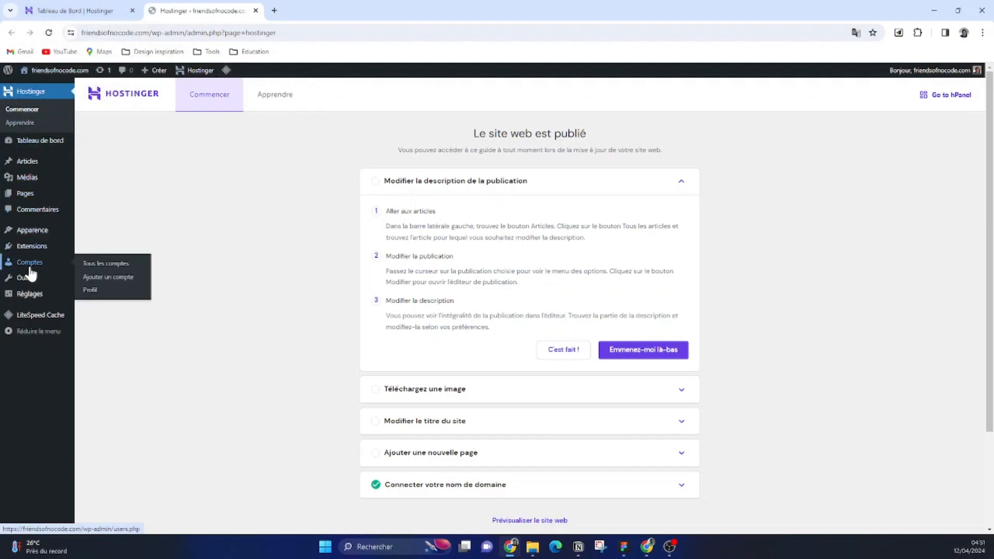
Step: Open the admin profile page and click 'Définir le nouveau mot de passe'
{"action": "left_click", "coordinate": [91, 290]}
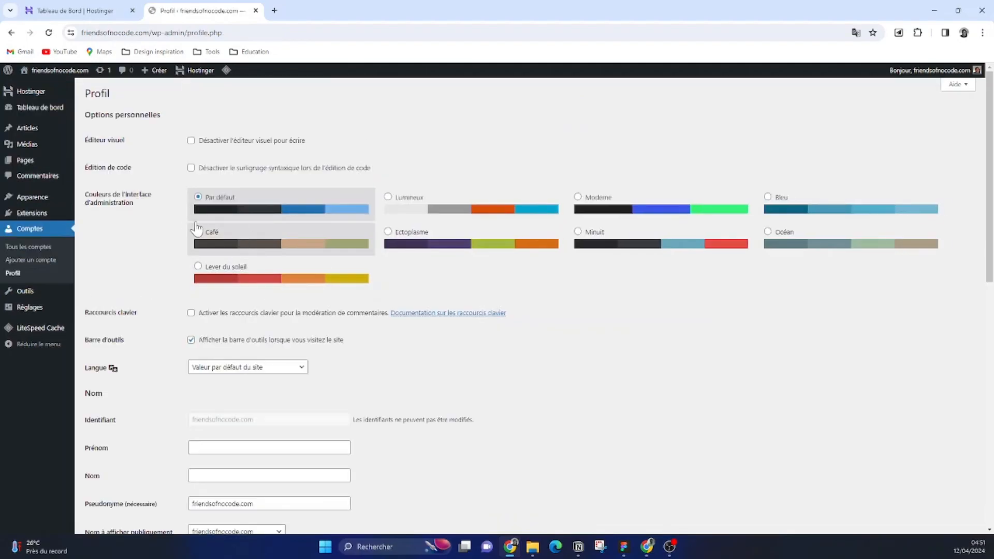
{"action": "scroll", "coordinate": [300, 279], "scroll_direction": "down", "scroll_amount": 8}
{"action": "scroll", "coordinate": [226, 222], "scroll_direction": "down", "scroll_amount": 3}
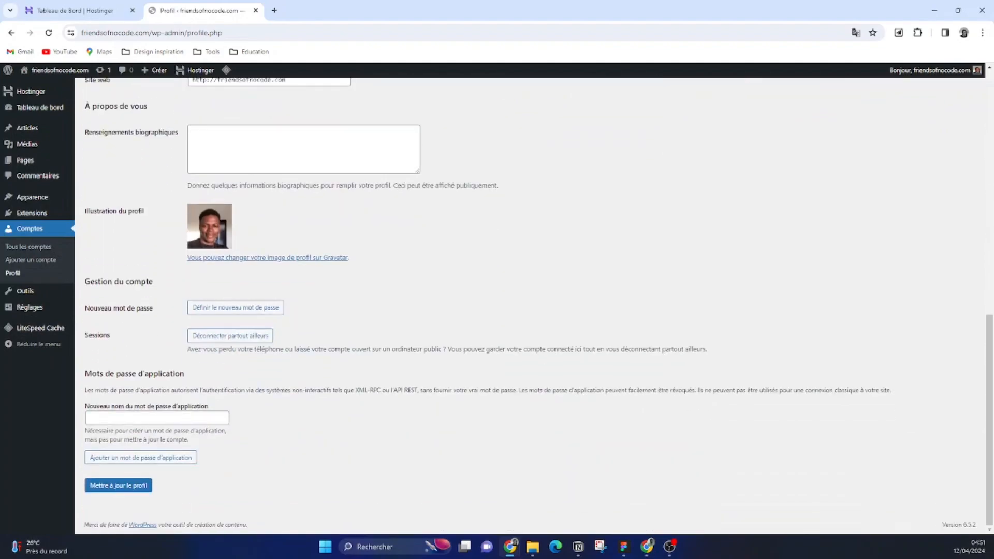
{"action": "scroll", "coordinate": [240, 237], "scroll_direction": "up", "scroll_amount": 1}
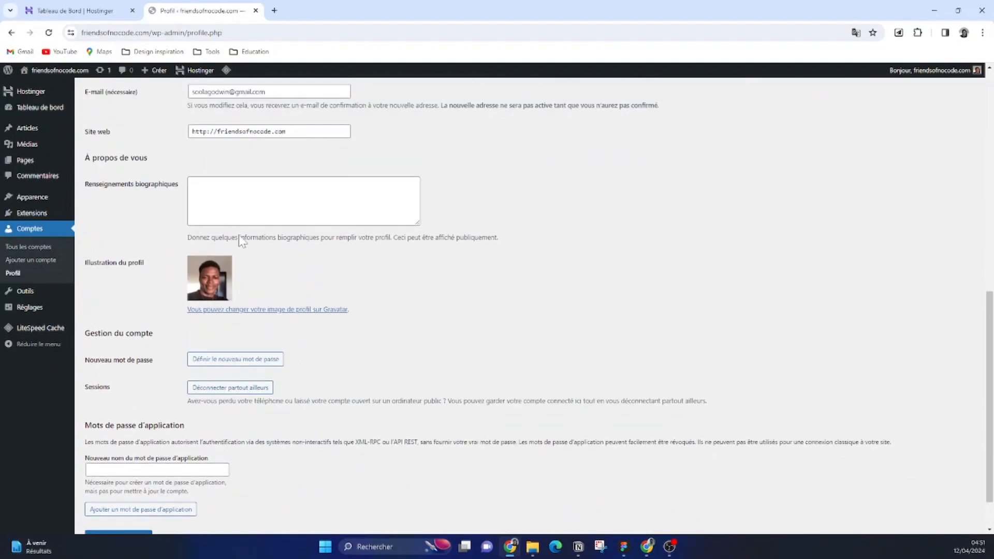
{"action": "left_click", "coordinate": [232, 360]}
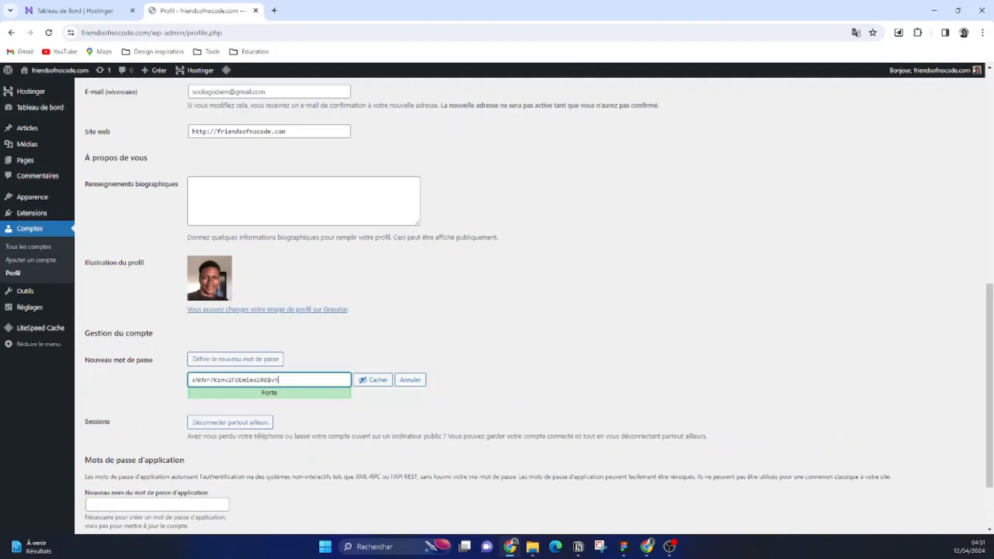
Step: Replace the generated password with a custom strong password and save with 'Mettre à jour le profil'
{"action": "left_click_drag", "start_coordinate": [279, 380], "coordinate": [160, 382]}
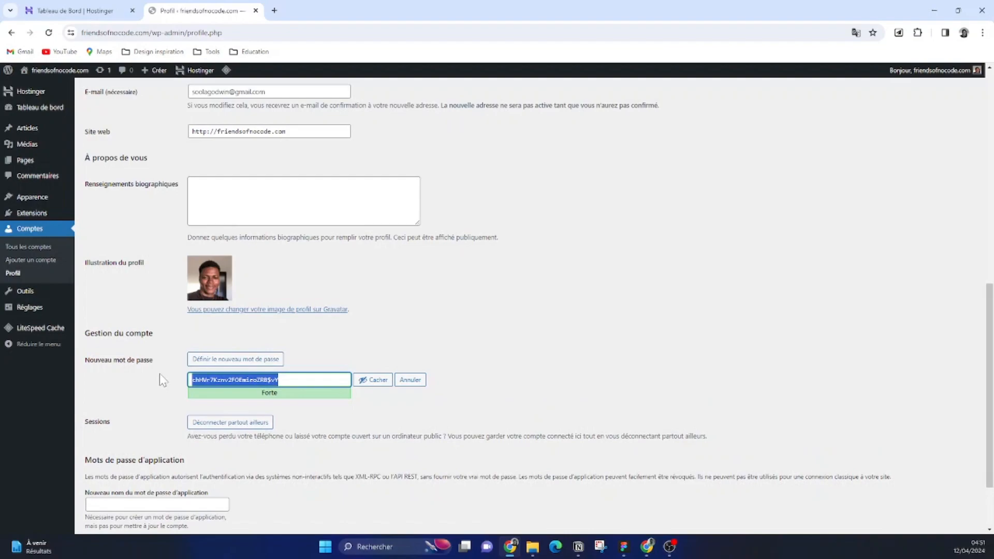
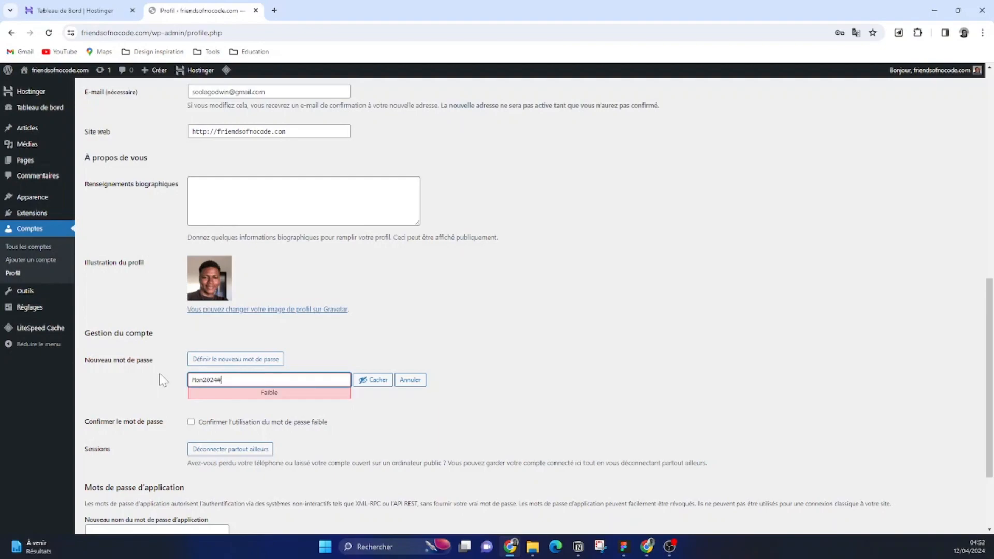
{"action": "key", "text": "ctrl+a"}
{"action": "key", "text": "BackSpace"}
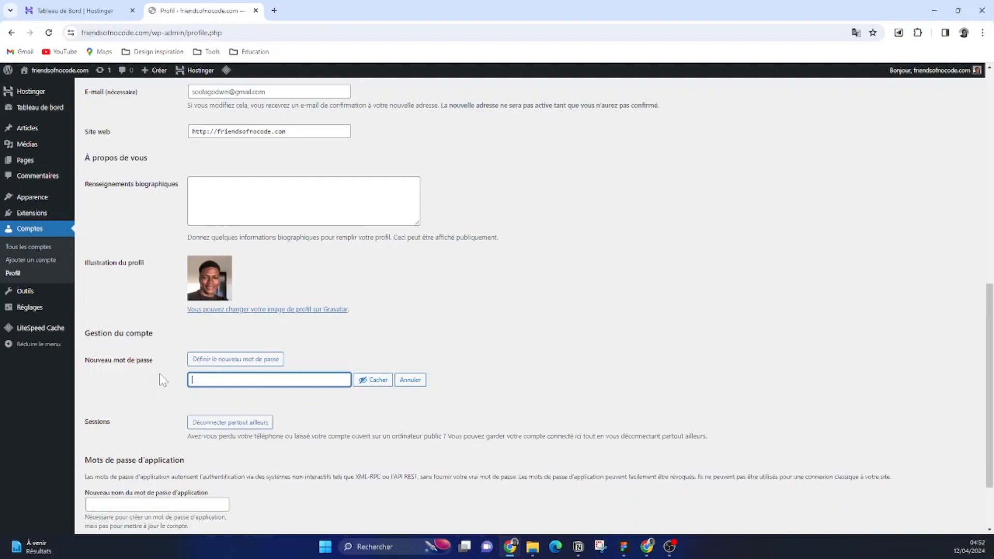
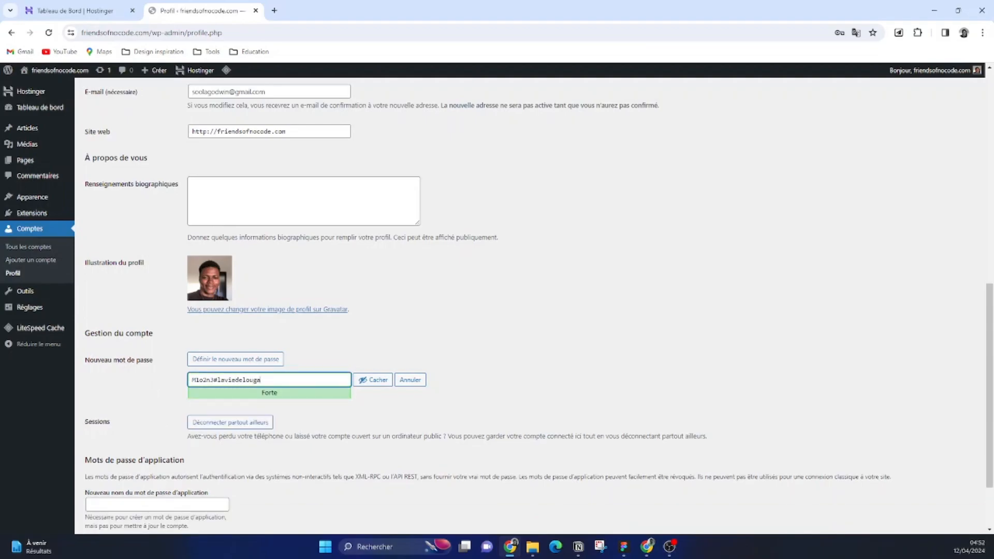
{"action": "scroll", "coordinate": [317, 334], "scroll_direction": "down", "scroll_amount": 2}
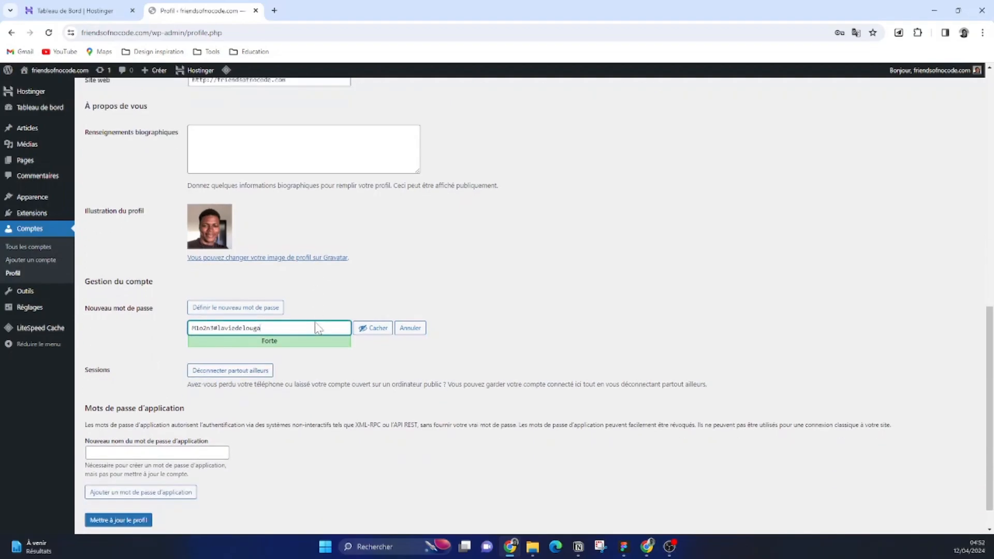
{"action": "left_click_drag", "start_coordinate": [261, 293], "coordinate": [167, 288]}
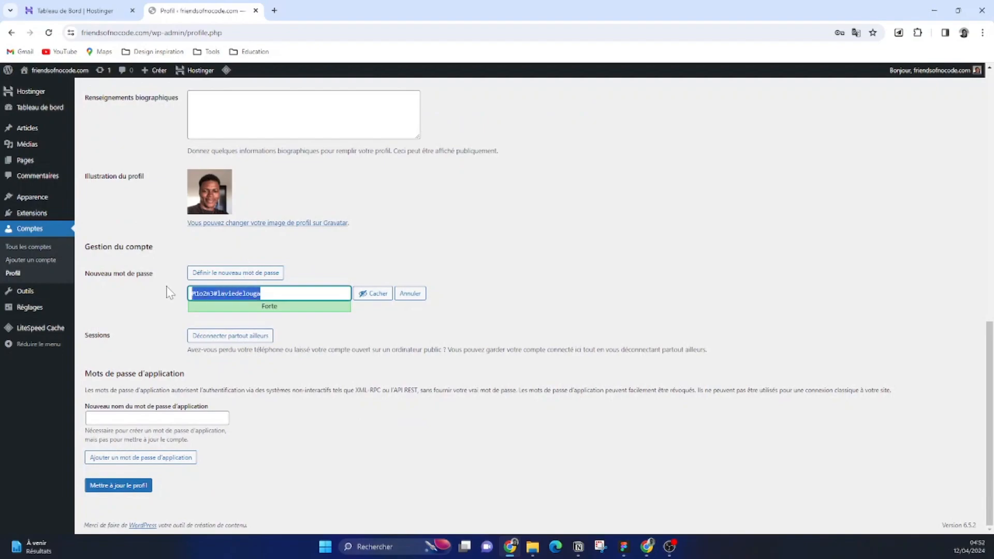
{"action": "left_click", "coordinate": [125, 490]}
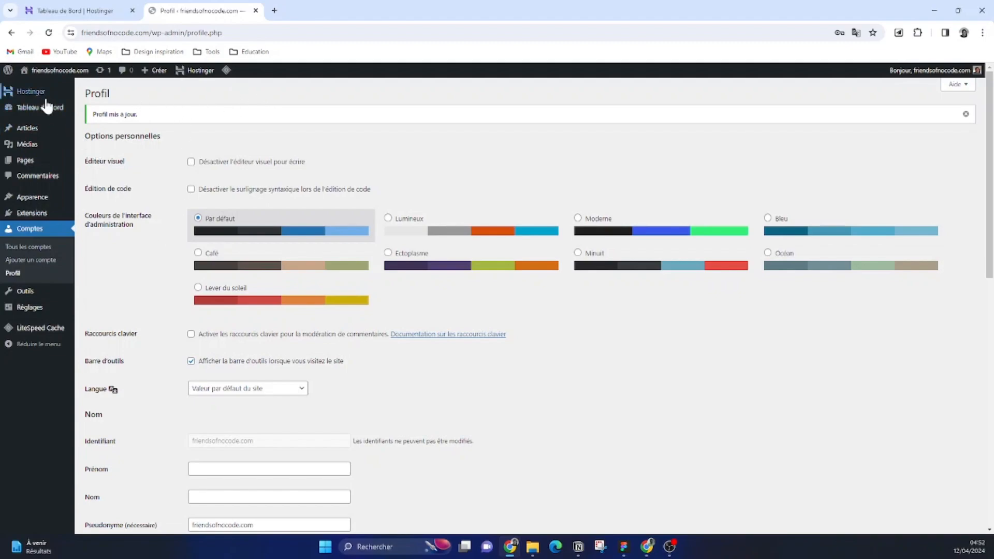
Step: Go to the WordPress Tableau de bord and scroll through its widgets, starting at the 6.5.2 welcome panel
{"action": "left_click", "coordinate": [47, 109]}
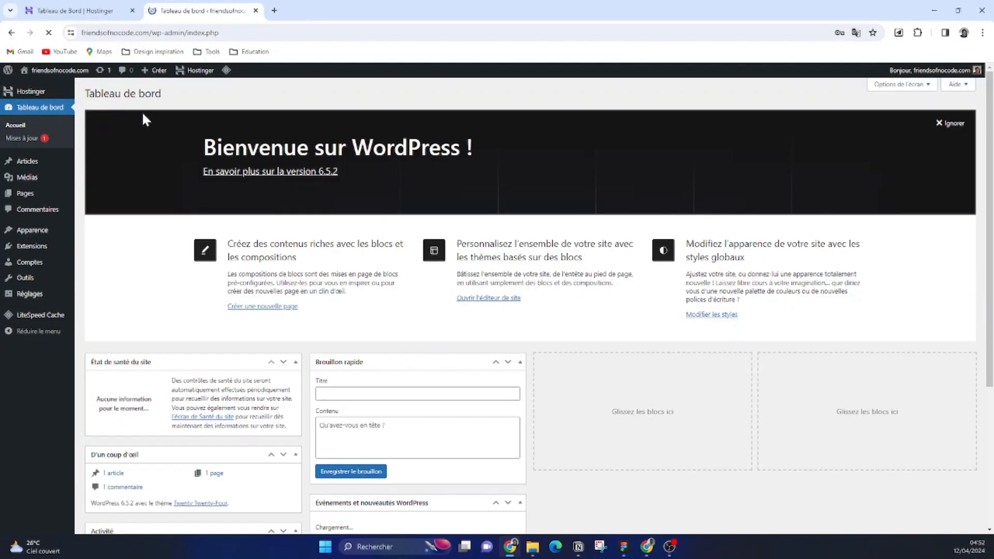
{"action": "scroll", "coordinate": [267, 166], "scroll_direction": "down", "scroll_amount": 3}
{"action": "scroll", "coordinate": [260, 132], "scroll_direction": "up", "scroll_amount": 3}
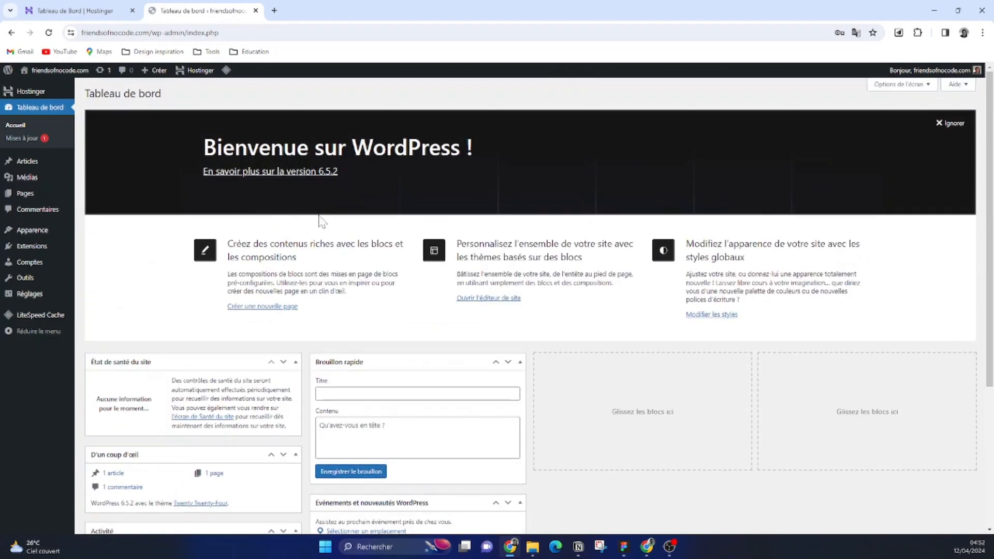
{"action": "scroll", "coordinate": [363, 270], "scroll_direction": "down", "scroll_amount": 4}
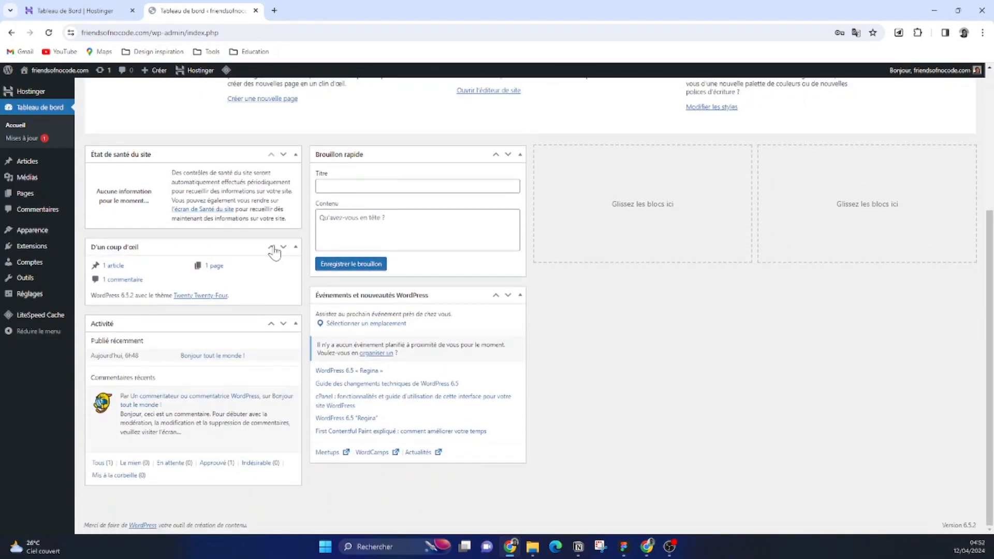
{"action": "scroll", "coordinate": [272, 250], "scroll_direction": "up", "scroll_amount": 3}
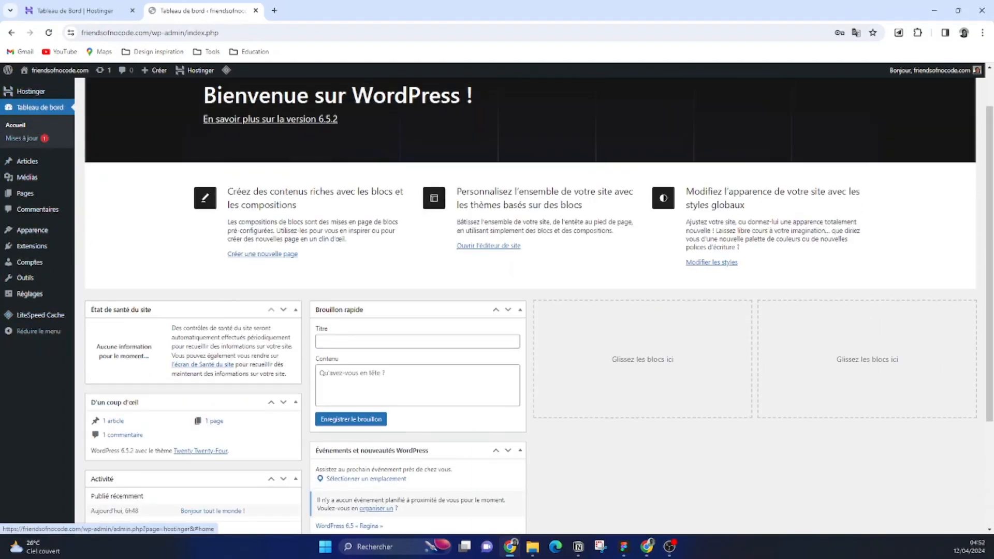
{"action": "scroll", "coordinate": [580, 272], "scroll_direction": "up", "scroll_amount": 1}
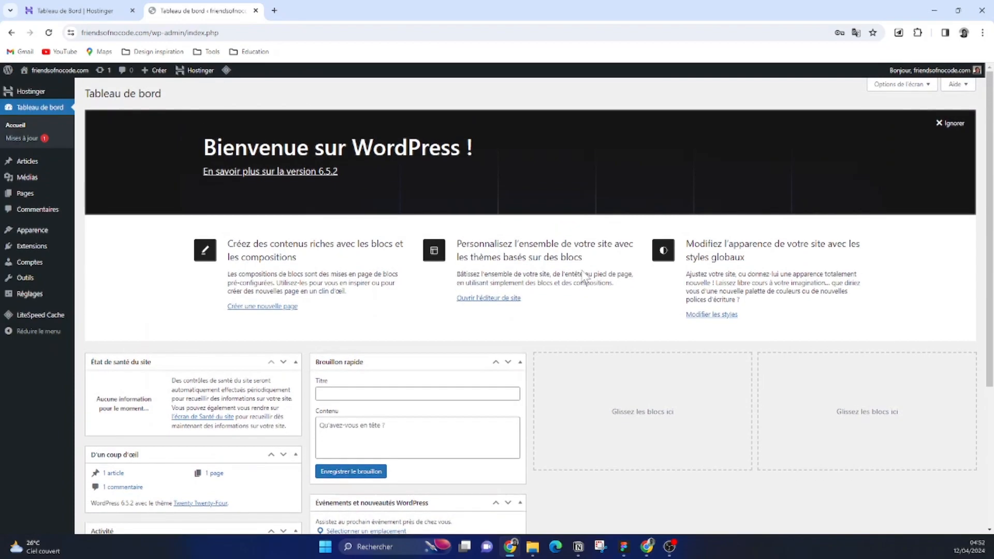